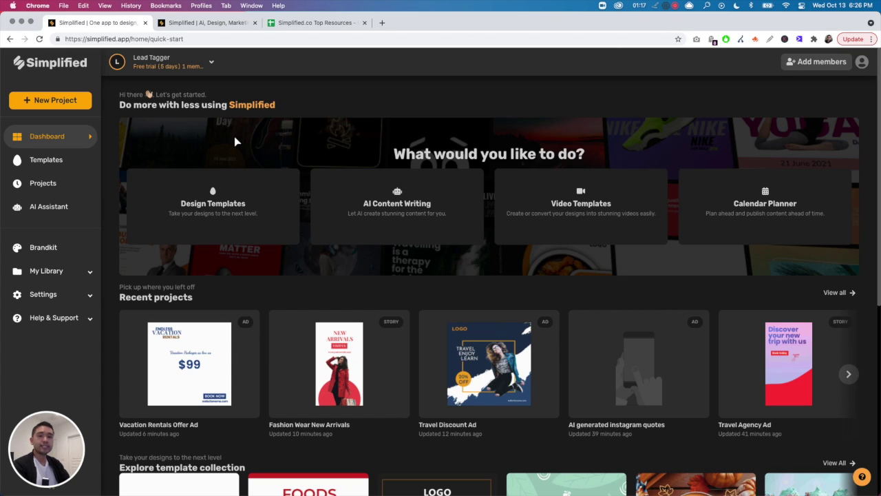
# Step: Go from the dashboard to the Templates page via the left sidebar
pyautogui.click(45, 162)
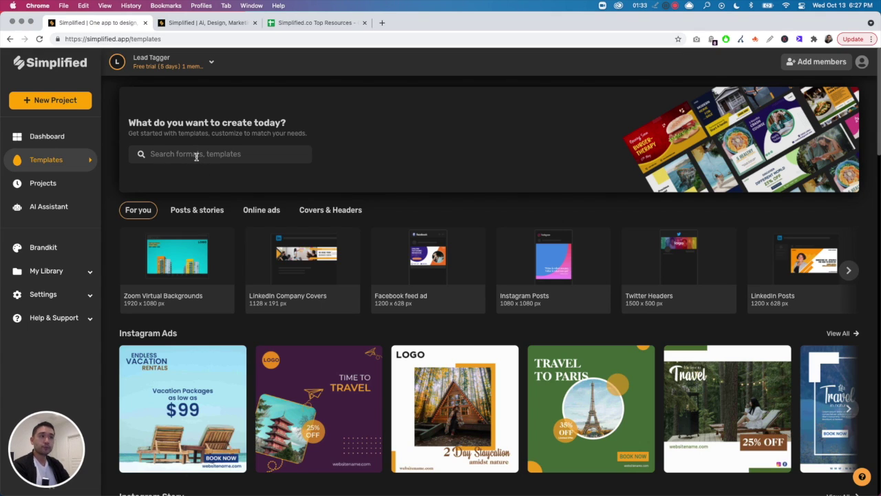
# Step: Search templates for 'water', then go back to the Templates home page
pyautogui.click(198, 154)
pyautogui.write('water')
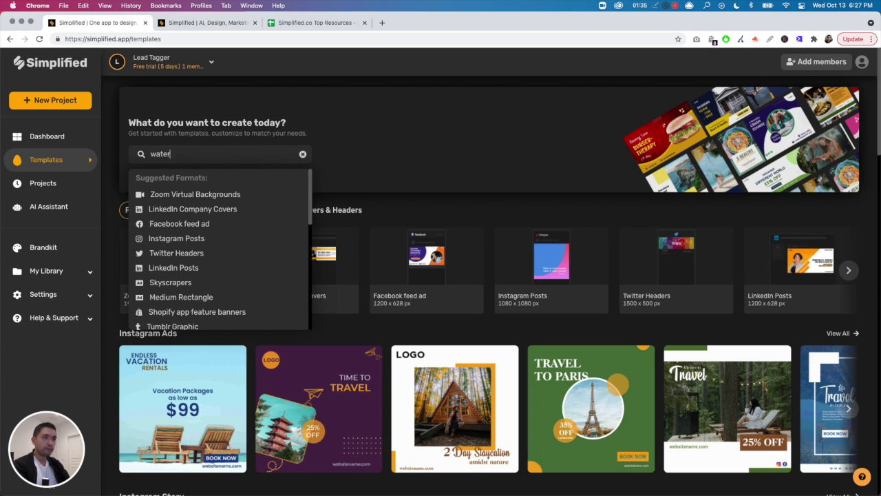
pyautogui.press('Return')
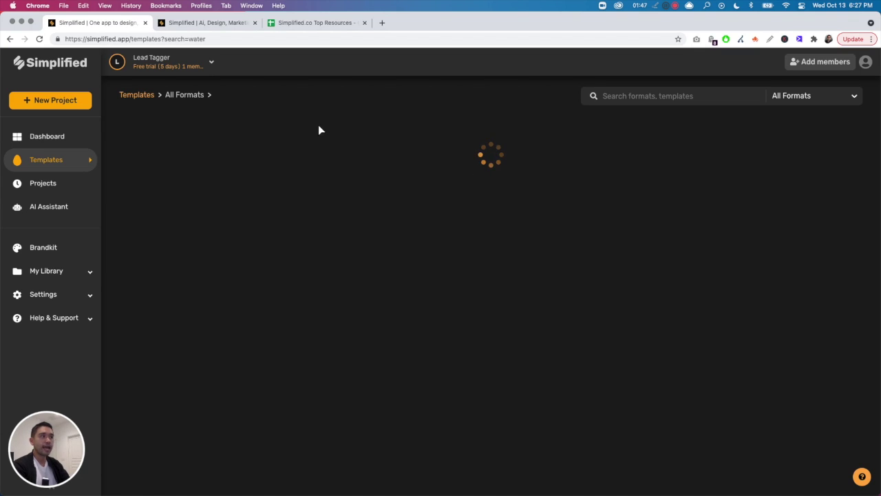
pyautogui.click(145, 98)
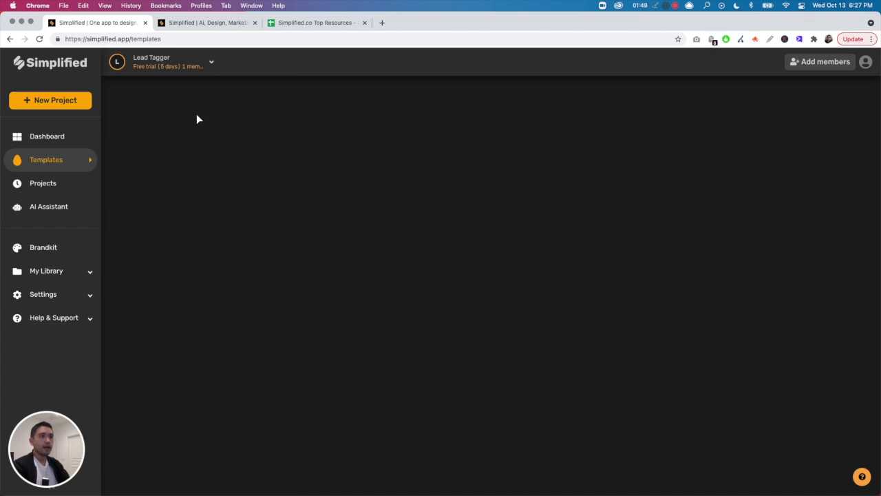
# Step: Replace the search term with 'furniture', search, and return to Templates home
pyautogui.doubleClick(197, 154)
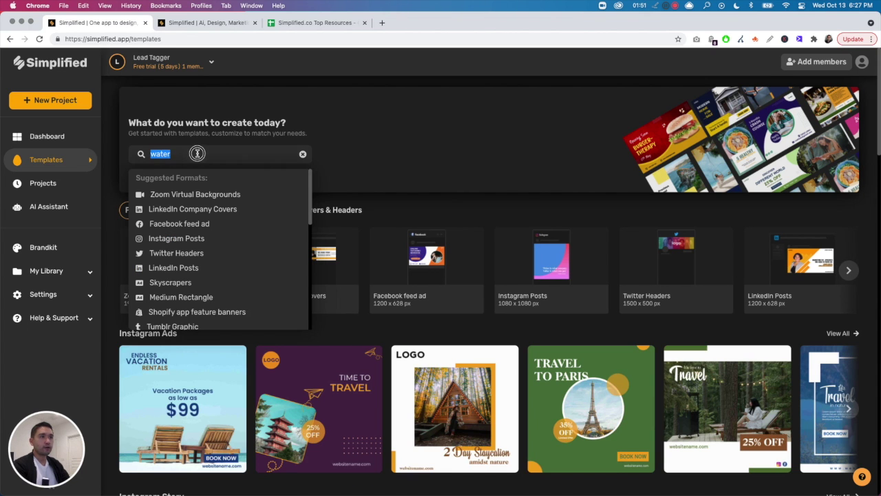
pyautogui.write('furnitu')
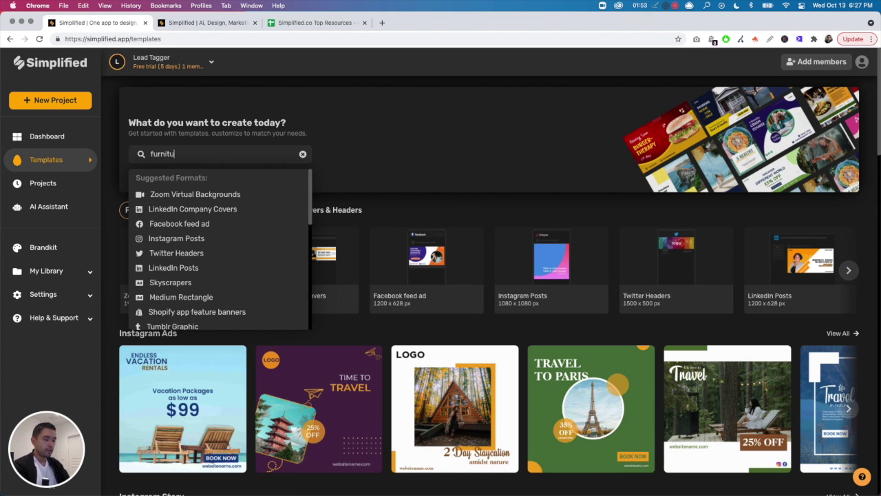
pyautogui.write('re')
pyautogui.press('Return')
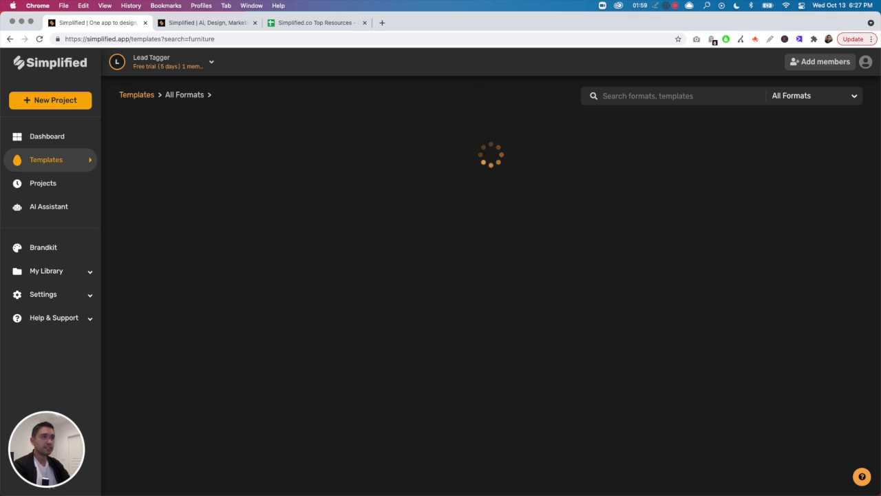
pyautogui.click(130, 96)
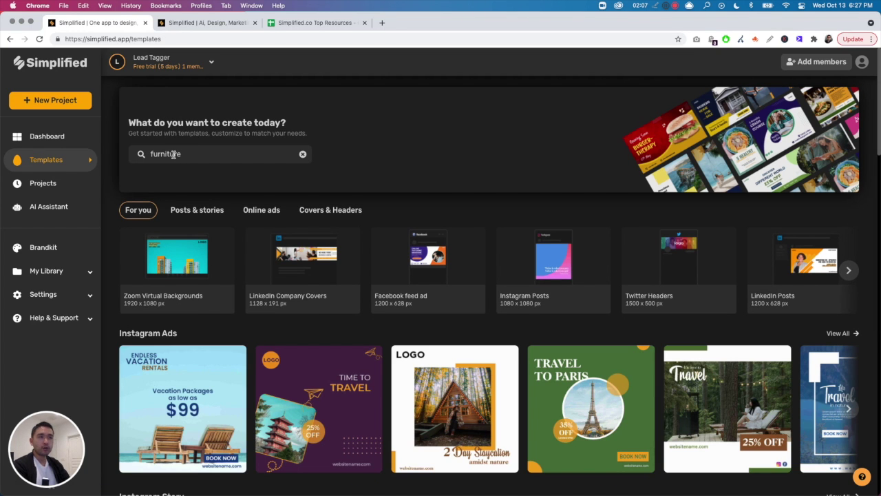
# Step: Search templates for 'money', scroll through the results, then return to Templates home
pyautogui.doubleClick(174, 154)
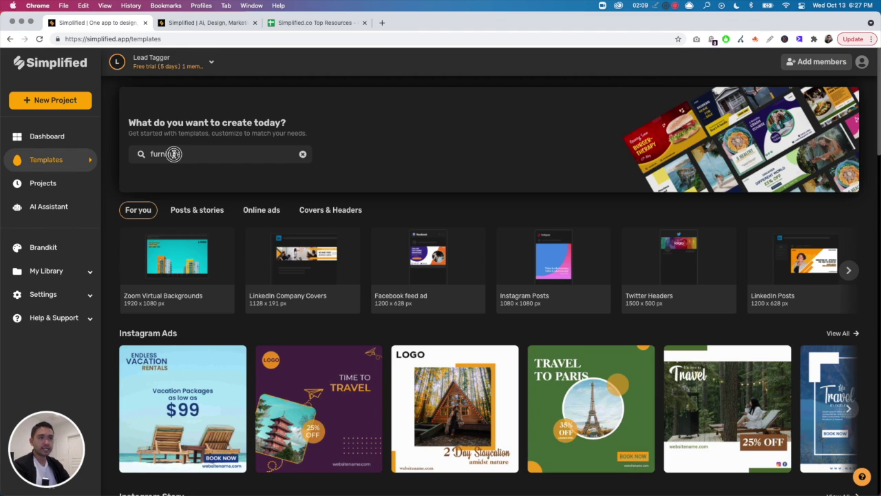
pyautogui.write('money')
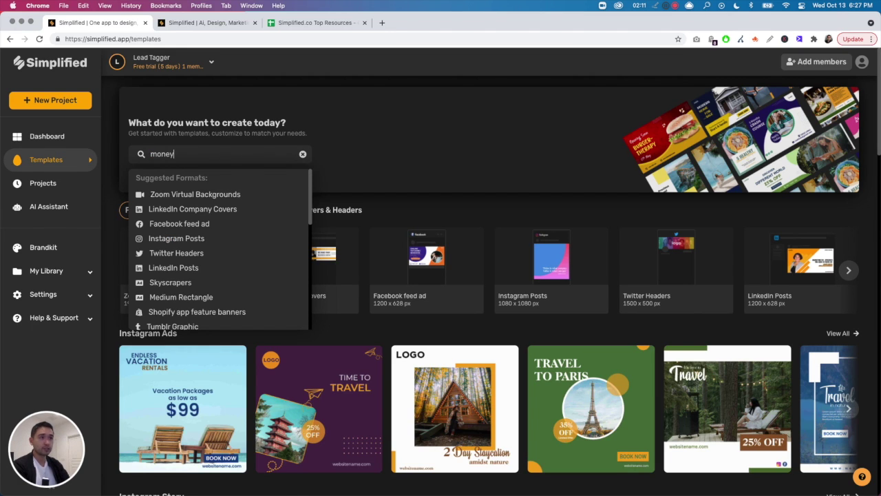
pyautogui.press('Return')
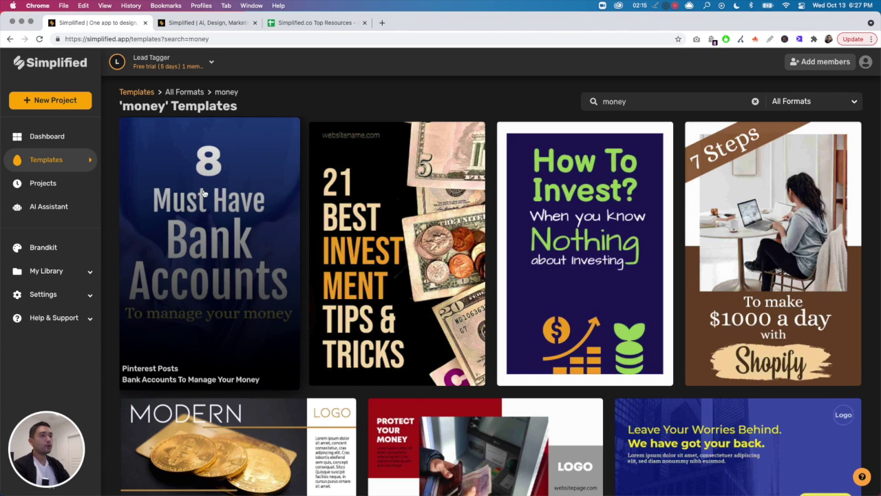
pyautogui.scroll(-5, 606, 216)
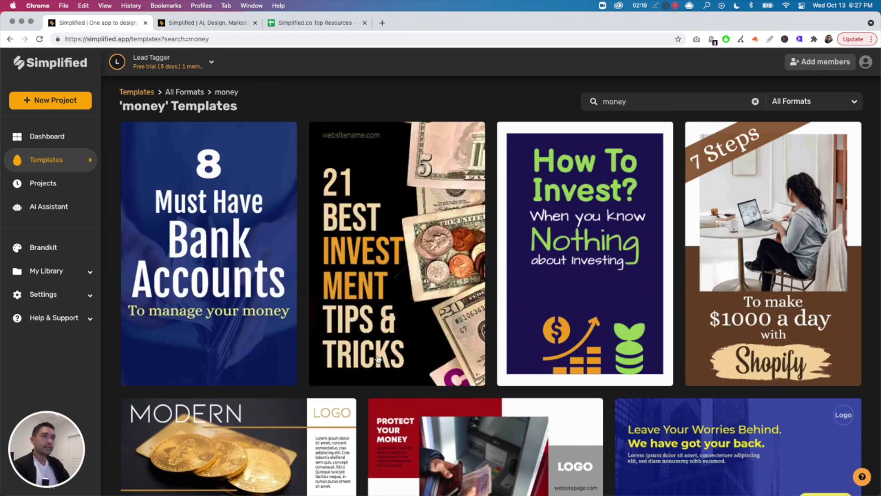
pyautogui.scroll(5, 386, 296)
pyautogui.click(136, 92)
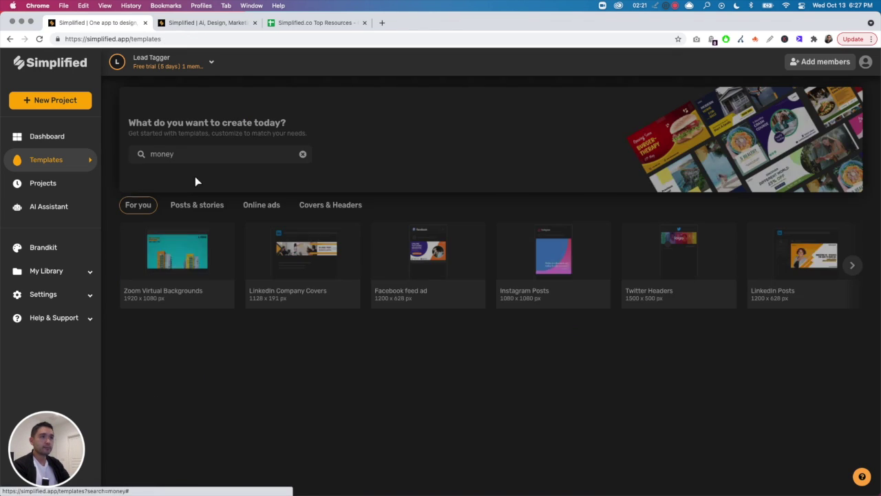
# Step: Search templates for 'instagram', return to Templates home, and clear the search field
pyautogui.doubleClick(198, 155)
pyautogui.write('instagram')
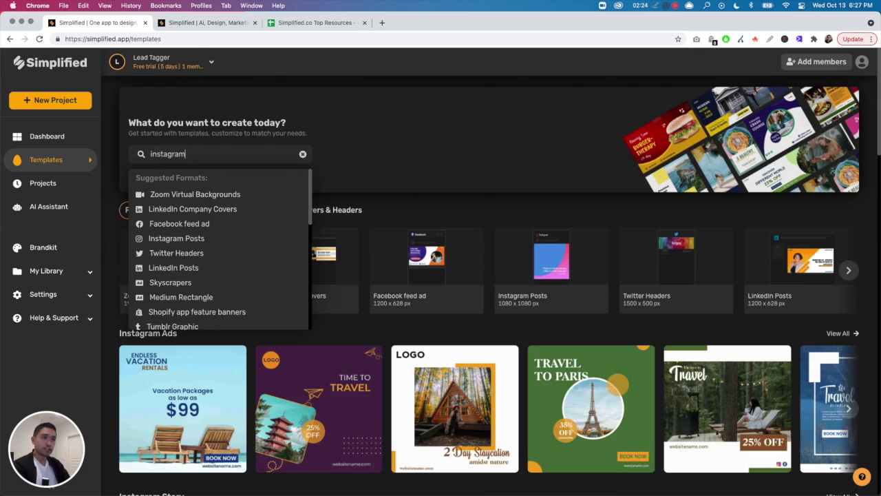
pyautogui.press('Return')
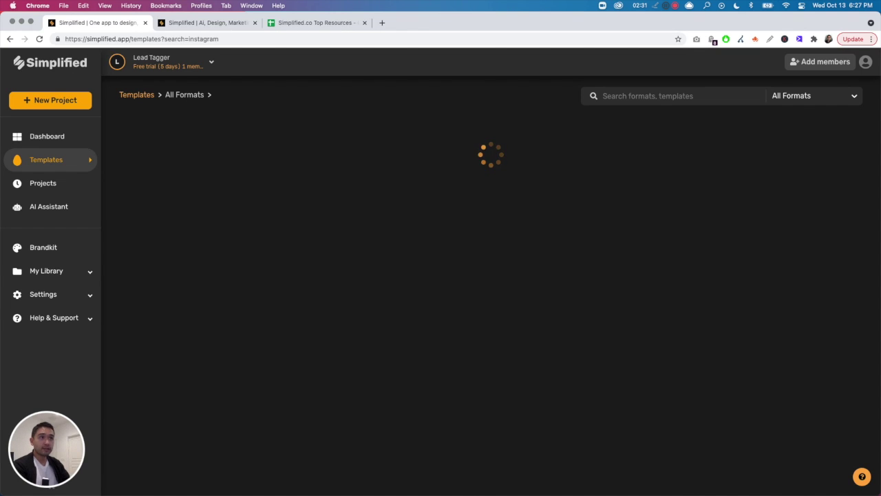
pyautogui.click(137, 95)
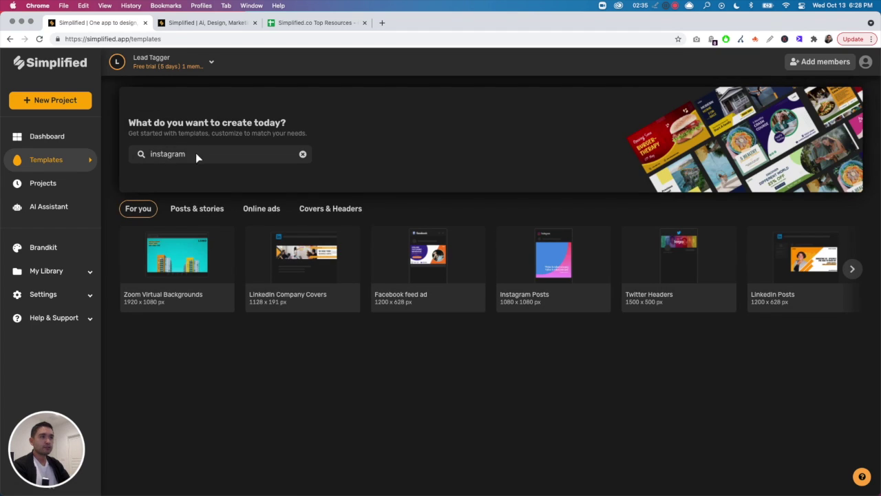
pyautogui.click(302, 154)
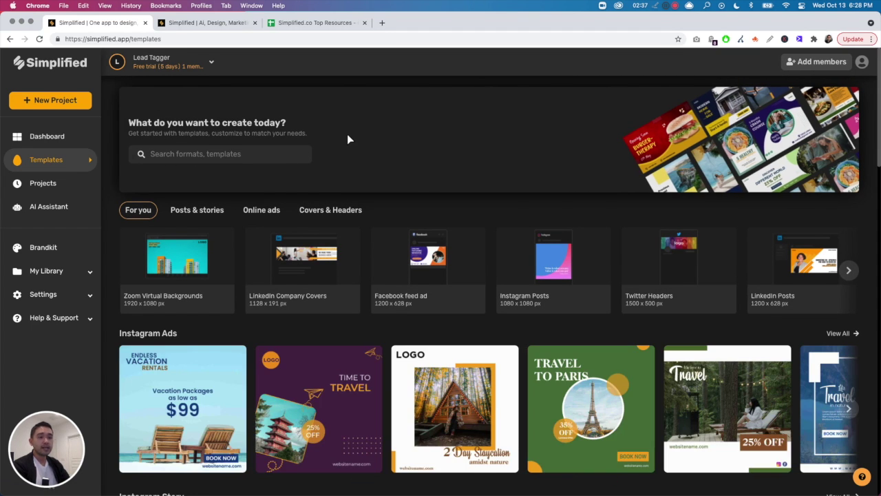
# Step: Browse all Facebook Feed Ad templates and clone the Grocery Pickup & Delivery template
pyautogui.scroll(-3, 372, 161)
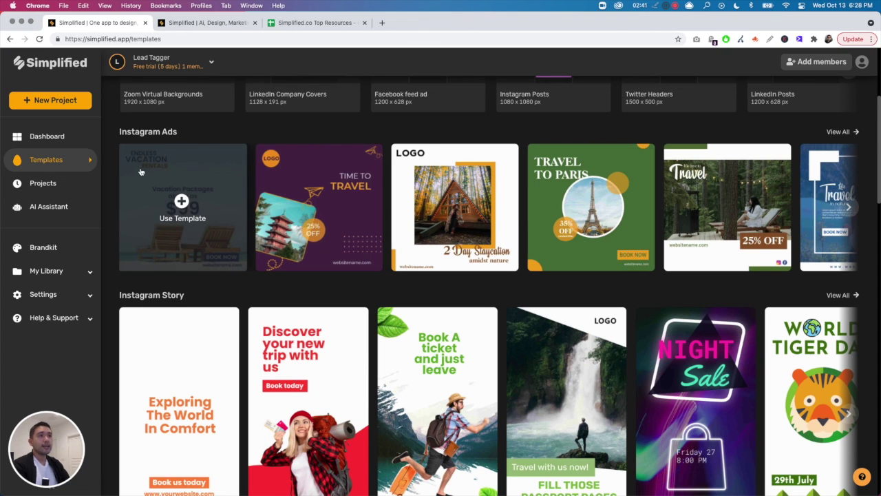
pyautogui.scroll(-5, 203, 350)
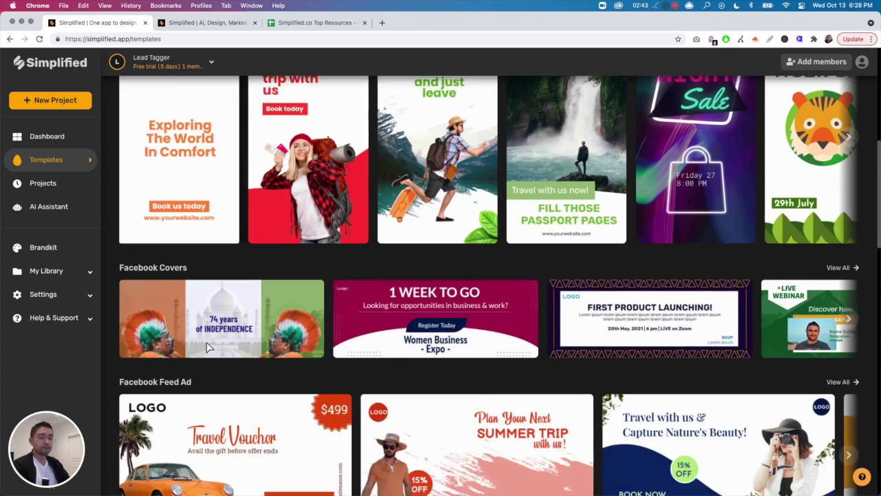
pyautogui.scroll(-2, 172, 313)
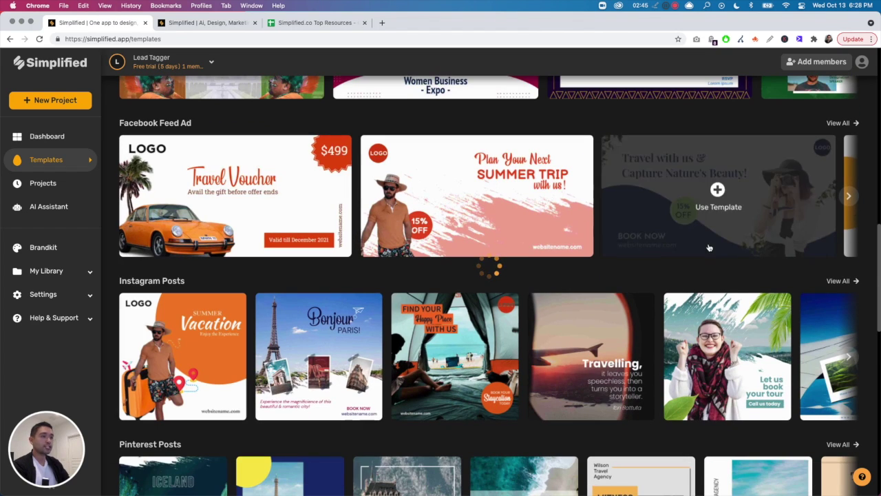
pyautogui.scroll(2, 780, 270)
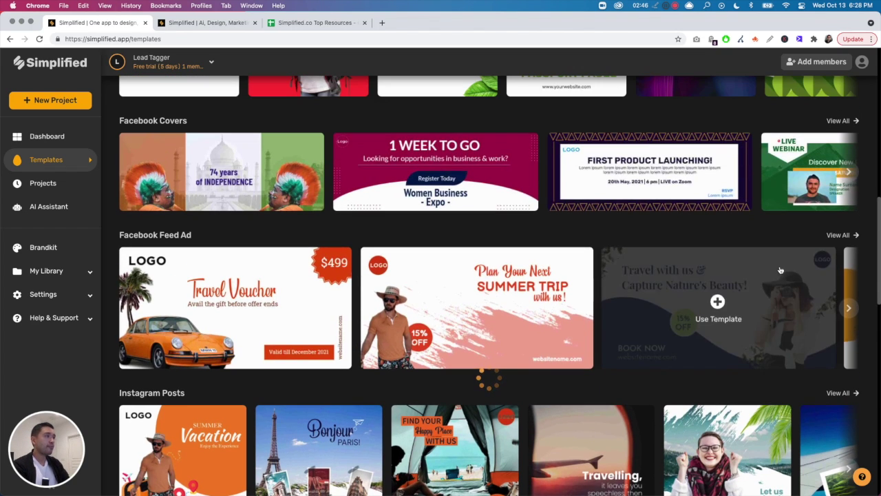
pyautogui.click(833, 236)
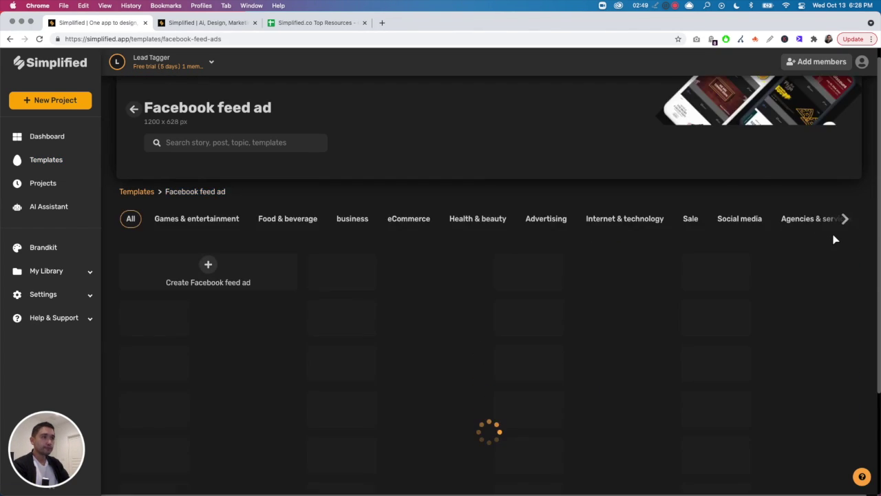
pyautogui.scroll(-2, 566, 224)
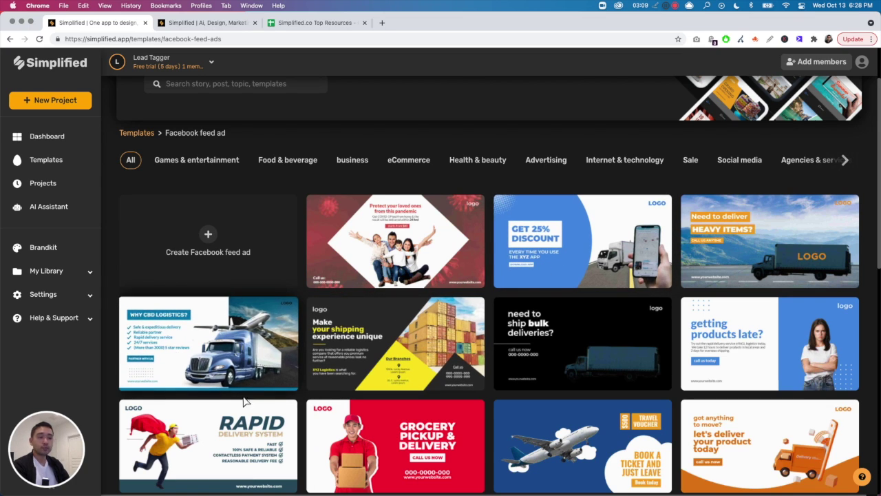
pyautogui.scroll(-2, 318, 402)
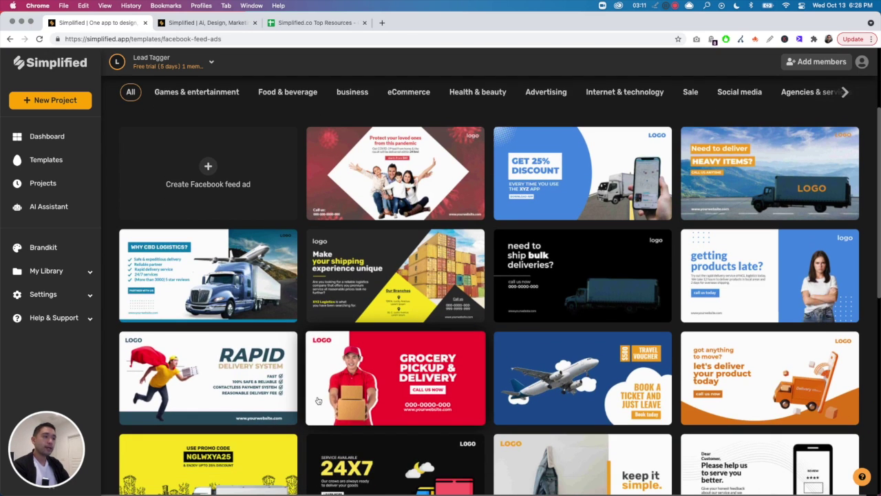
pyautogui.click(389, 371)
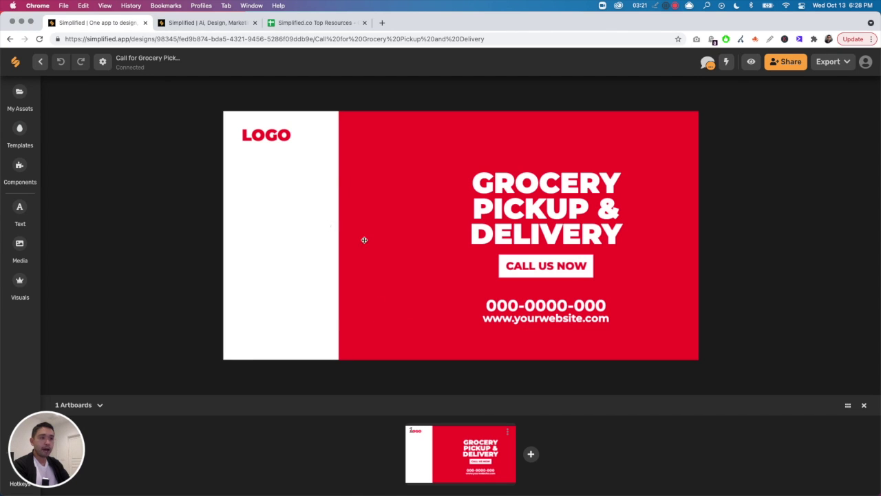
# Step: Exit the grocery ad design to Projects and scroll Templates down to Instagram Story
pyautogui.click(42, 65)
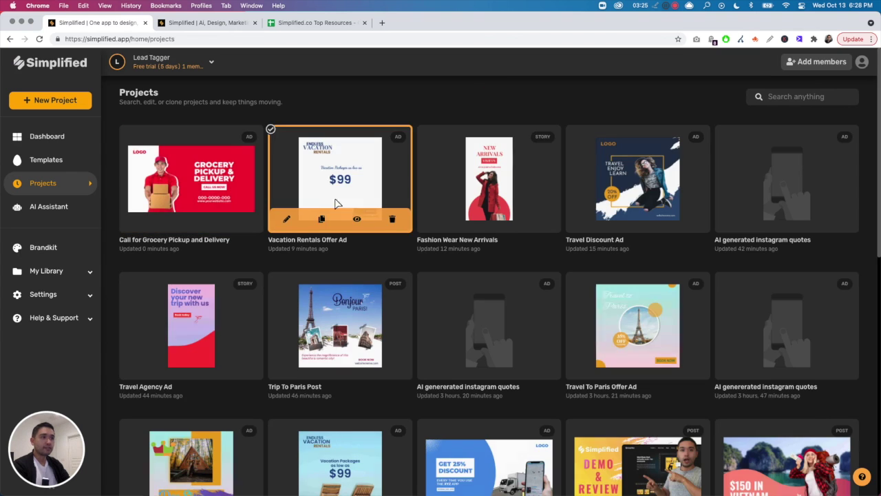
pyautogui.click(40, 160)
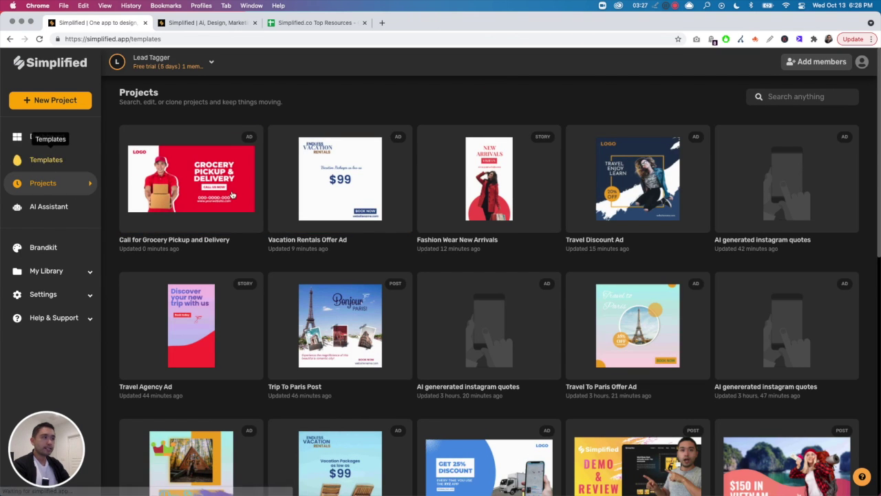
pyautogui.scroll(-5, 303, 276)
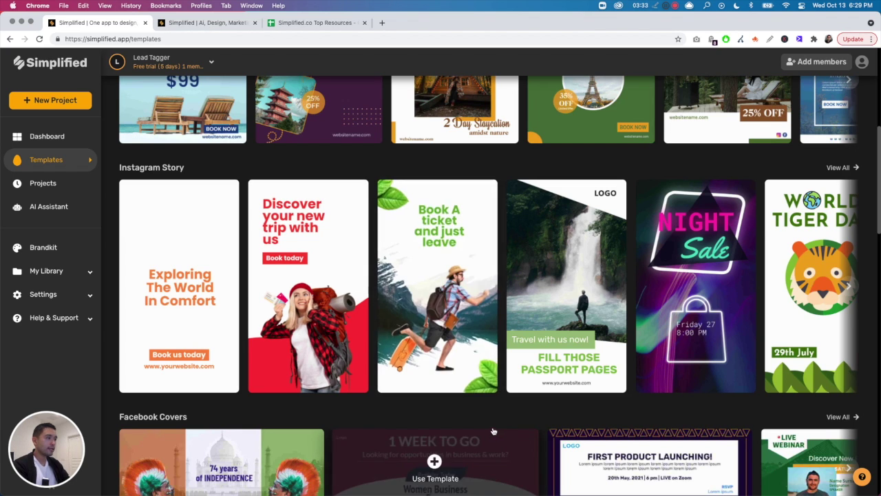
# Step: Create a design from the Book A ticket template and toggle Bold on its headline
pyautogui.click(427, 249)
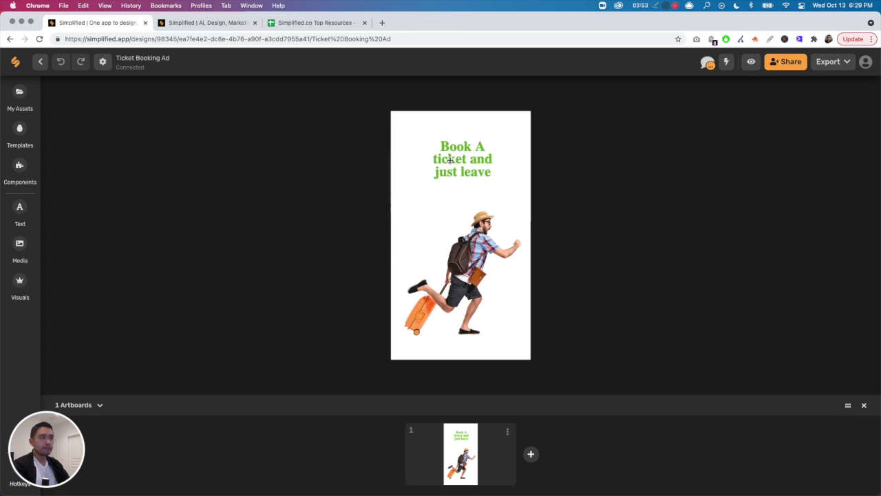
pyautogui.doubleClick(457, 157)
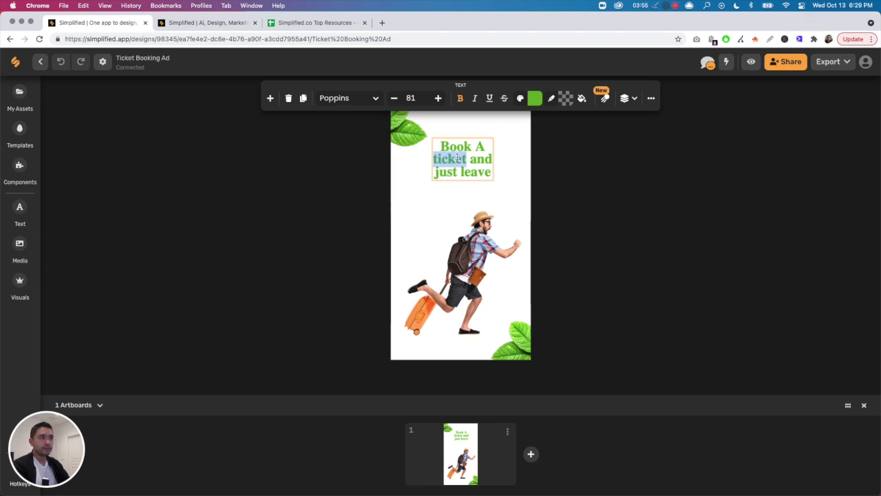
pyautogui.moveTo(441, 146); pyautogui.dragTo(491, 176)
pyautogui.click(457, 98)
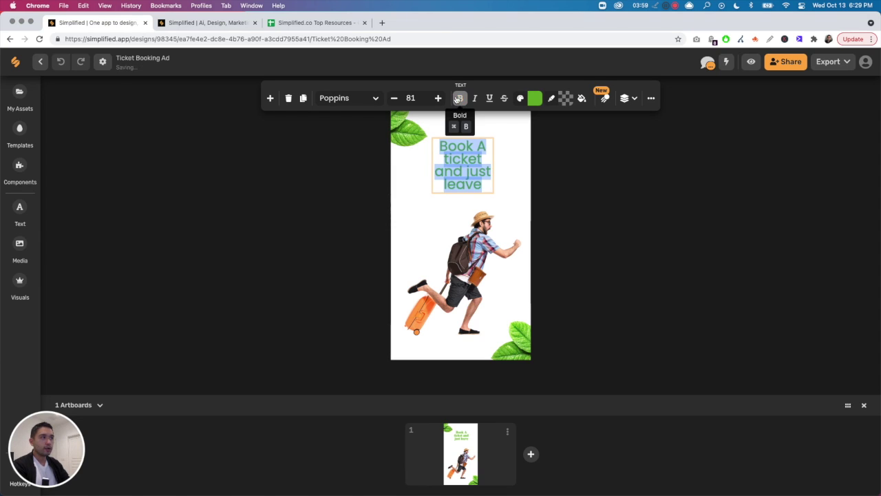
pyautogui.click(457, 98)
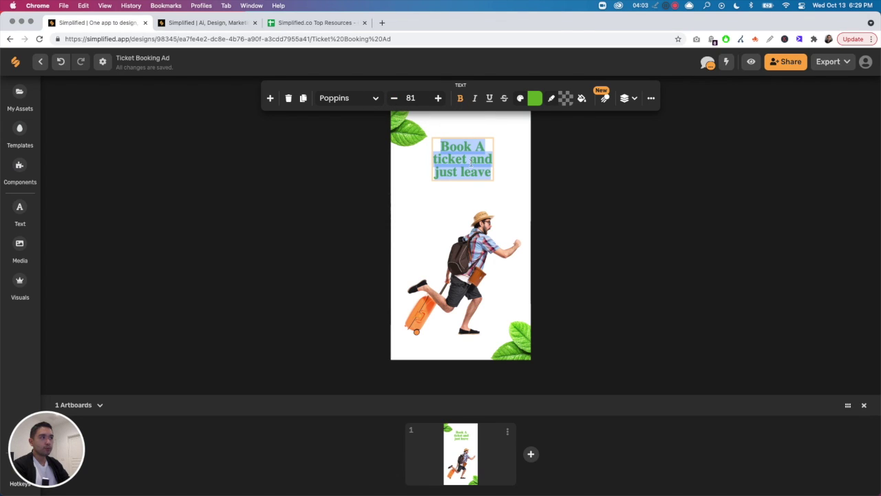
pyautogui.click(484, 177)
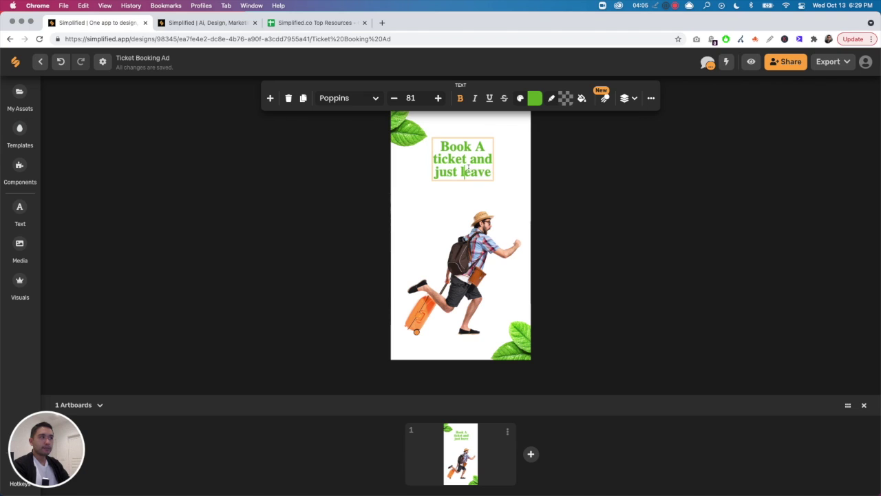
# Step: Unbold the headline, widen its text box, then reapply Bold to all headline text
pyautogui.doubleClick(468, 168)
pyautogui.click(468, 168)
pyautogui.tripleClick(468, 168)
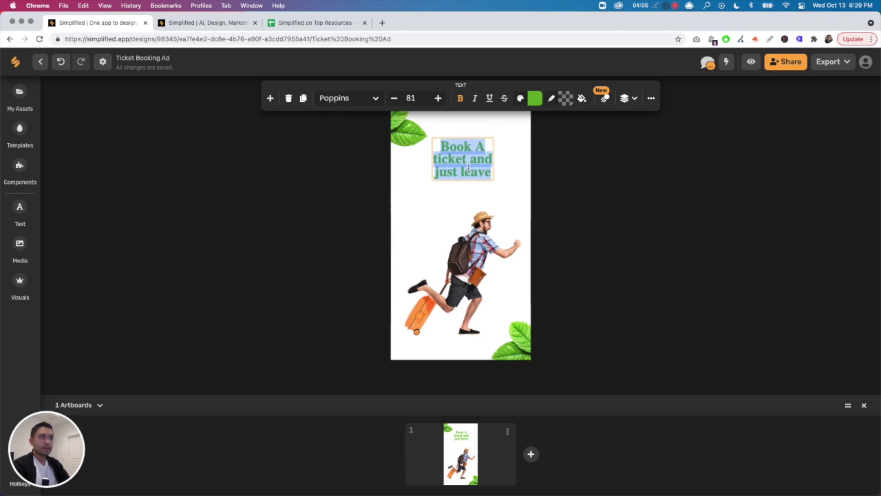
pyautogui.click(460, 99)
pyautogui.click(493, 176)
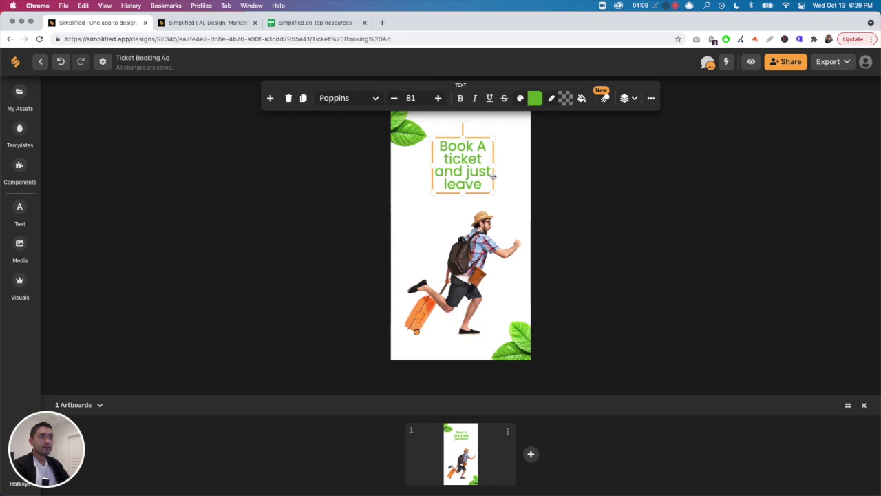
pyautogui.moveTo(493, 177); pyautogui.dragTo(469, 176)
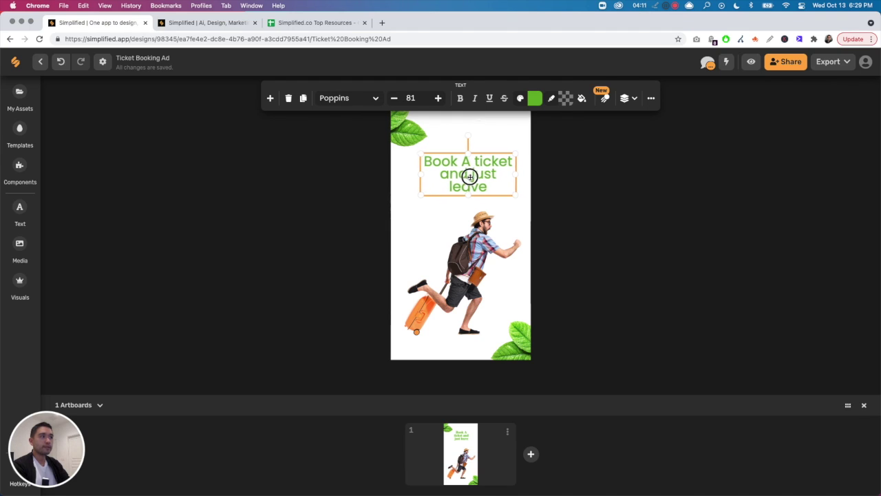
pyautogui.doubleClick(470, 176)
pyautogui.tripleClick(469, 175)
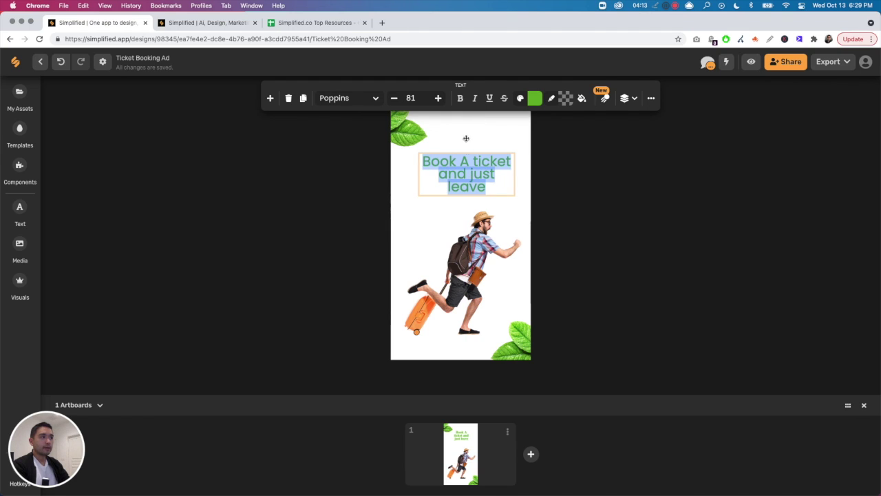
pyautogui.click(461, 99)
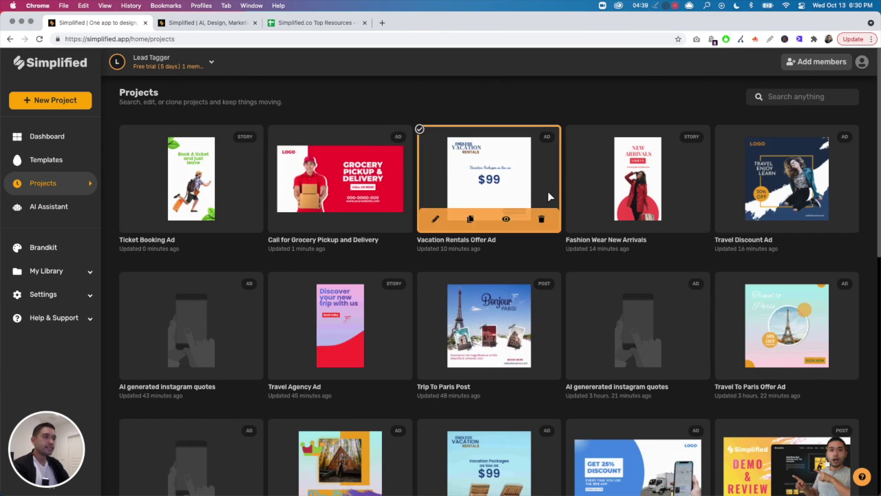
# Step: Open the Simplified.co Demo and Review design from Projects, then close it again
pyautogui.scroll(-2, 690, 271)
pyautogui.scroll(-3, 690, 272)
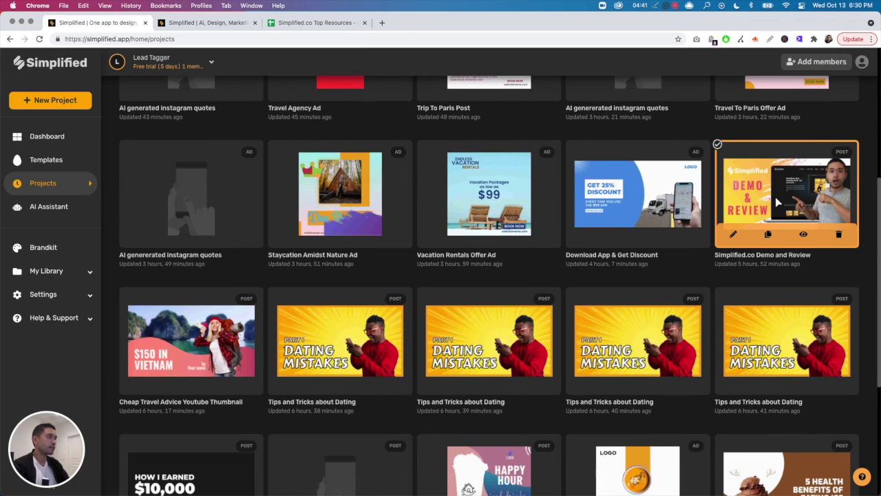
pyautogui.click(775, 197)
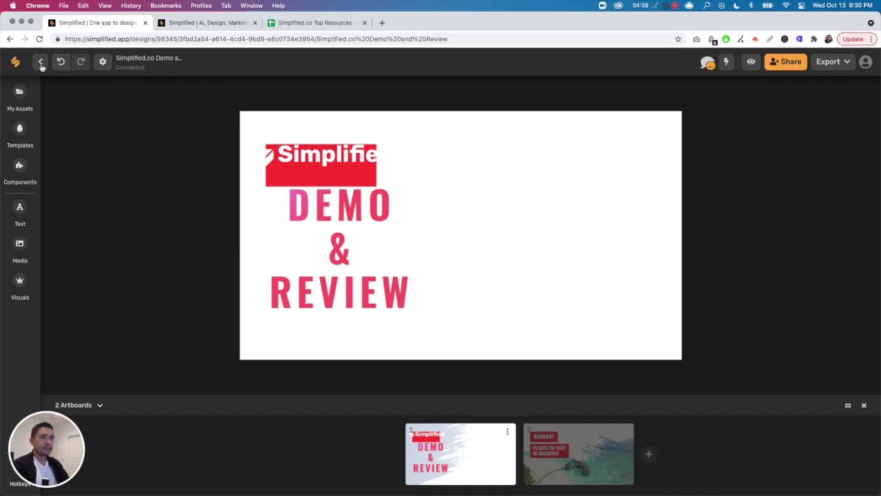
pyautogui.click(40, 63)
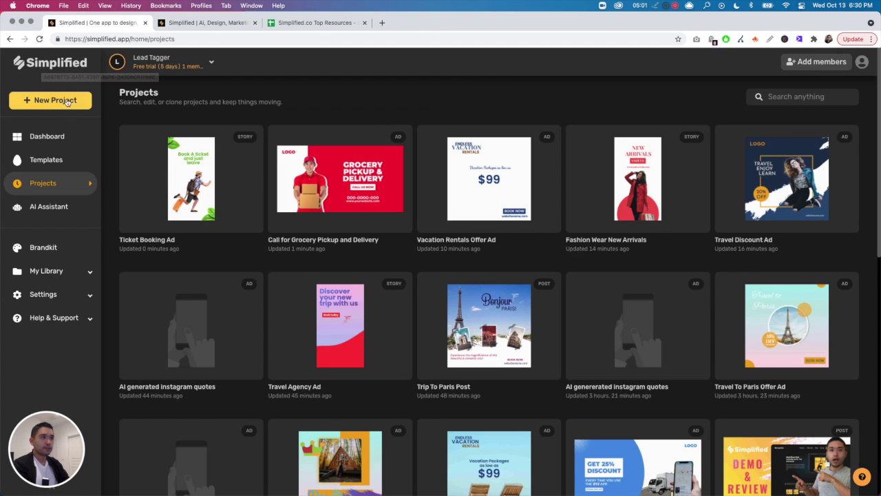
# Step: Scroll to the Demo and Review card and Quick Look 'simplified demo and review.jpeg'
pyautogui.scroll(-5, 746, 258)
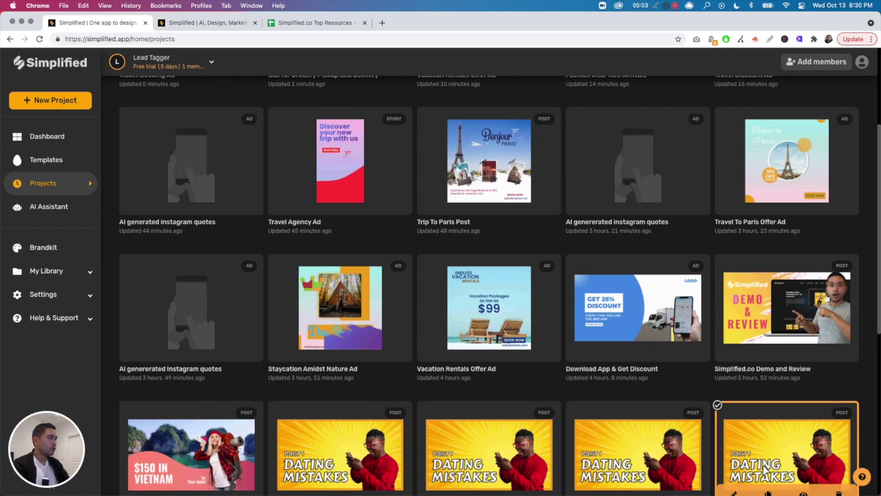
pyautogui.scroll(-2, 806, 405)
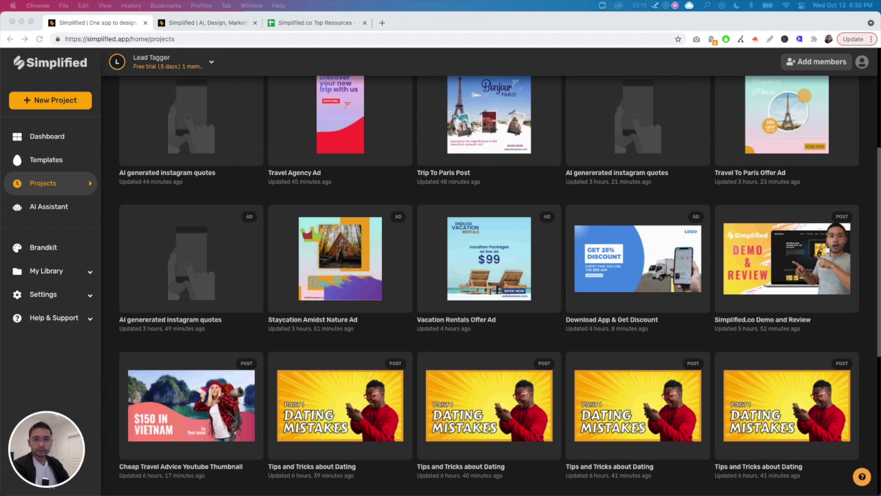
pyautogui.press('space')
pyautogui.moveTo(389, 65)
pyautogui.mouseDown()
pyautogui.moveTo(413, 72)
pyautogui.moveTo(396, 71)
pyautogui.mouseUp()
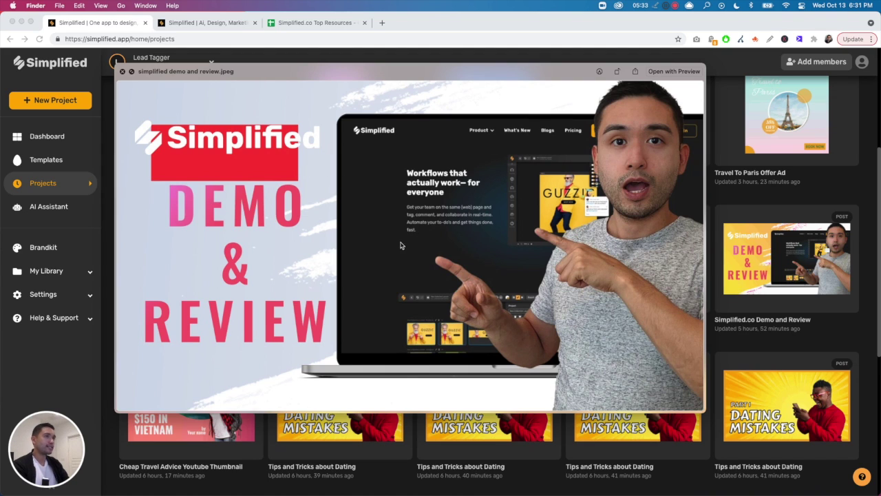
# Step: Close the Quick Look preview of the exported demo and review image
pyautogui.press('space')
# Step: Open the Demo and Review design and show the Visuals icon library
pyautogui.click(757, 256)
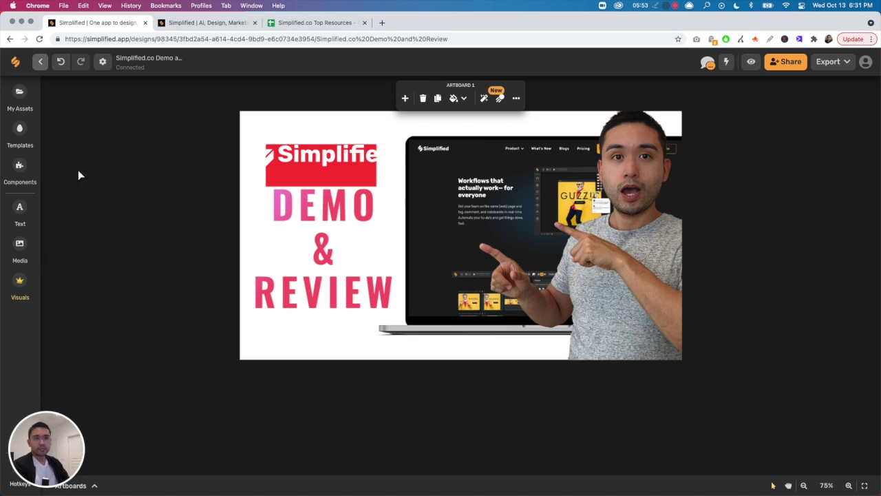
pyautogui.click(20, 281)
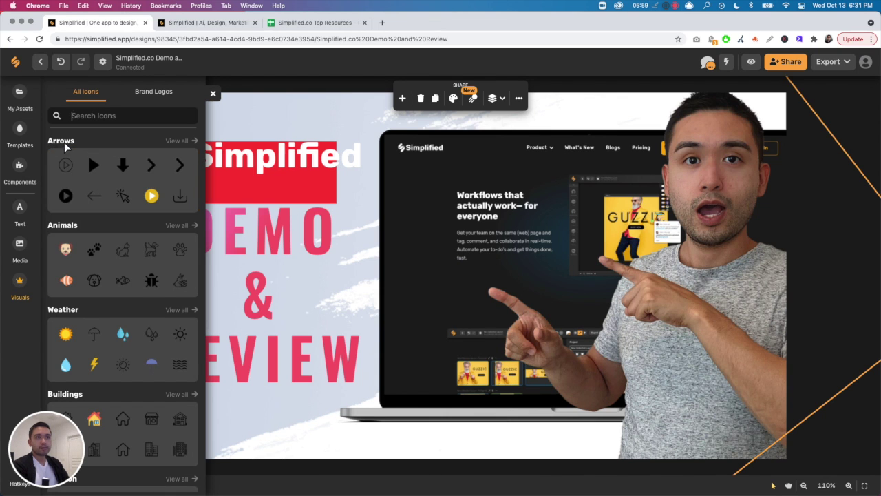
# Step: Search the icon library for 'box' and show the matching Components results
pyautogui.scroll(-15, 71, 245)
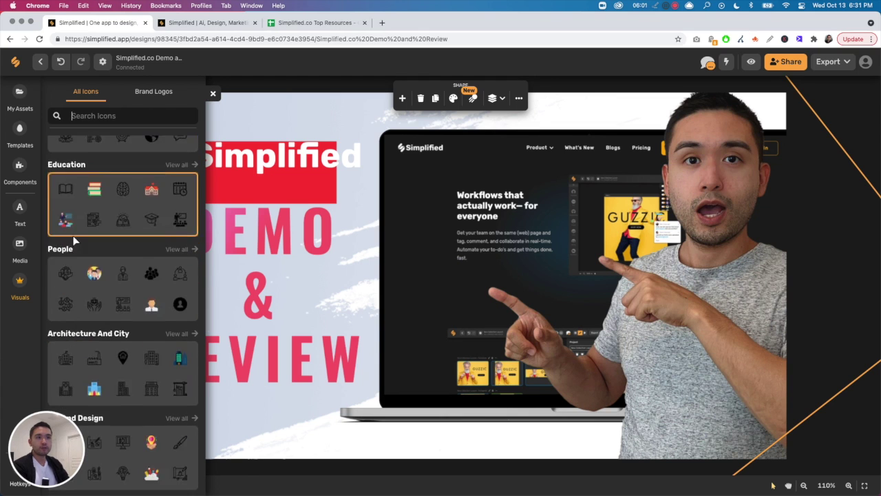
pyautogui.scroll(-10, 76, 238)
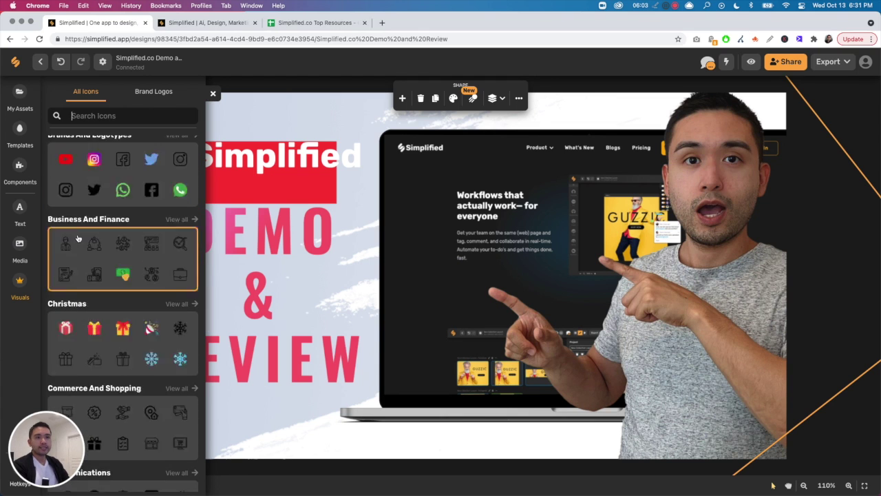
pyautogui.scroll(3, 79, 237)
pyautogui.scroll(4, 78, 237)
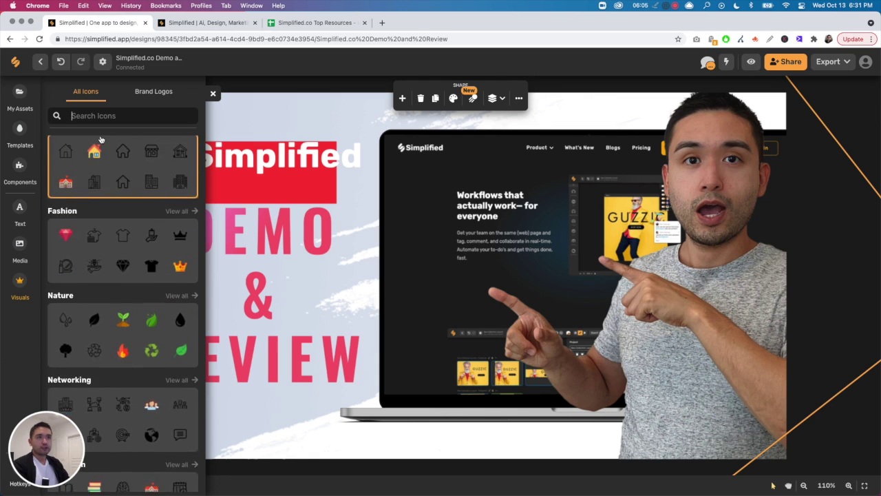
pyautogui.write('box')
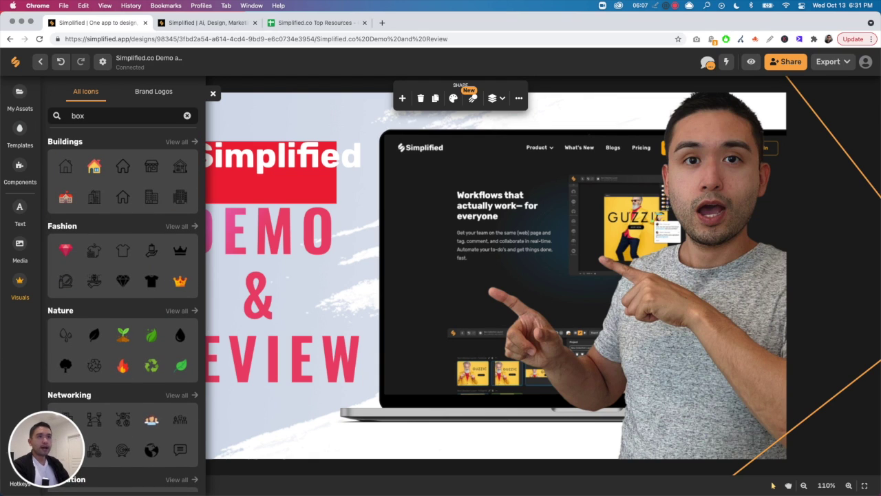
pyautogui.press('Return')
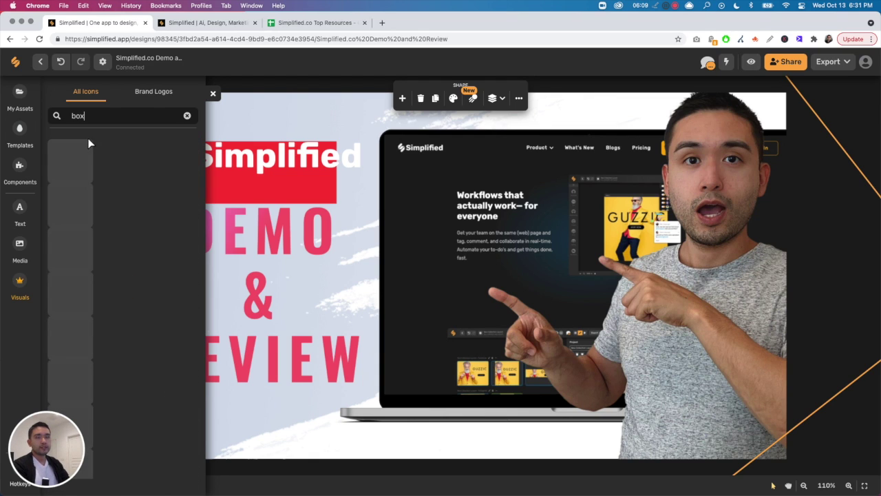
pyautogui.click(20, 168)
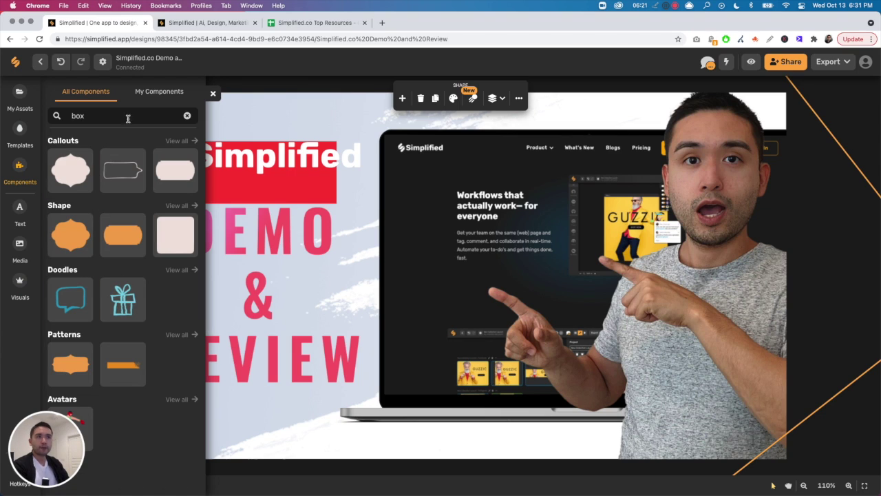
# Step: Retry the component search with 'box' and 'line', then clear it to list every component
pyautogui.moveTo(135, 115); pyautogui.dragTo(45, 119)
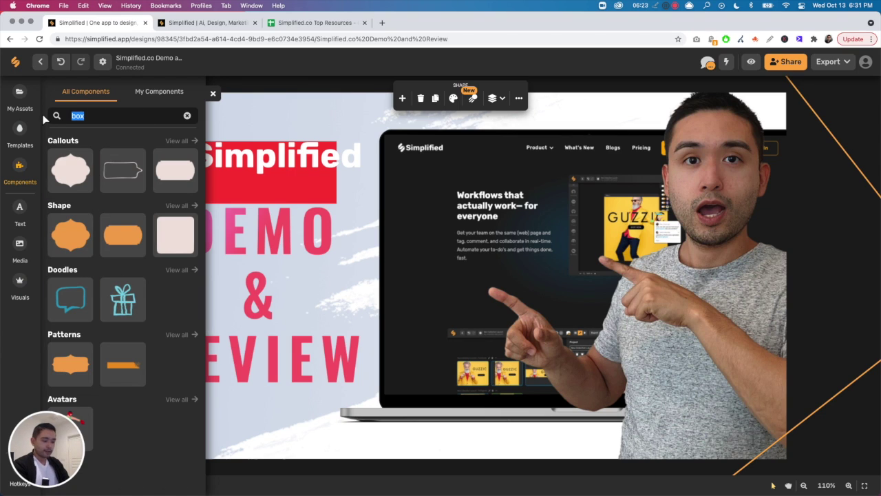
pyautogui.write('box')
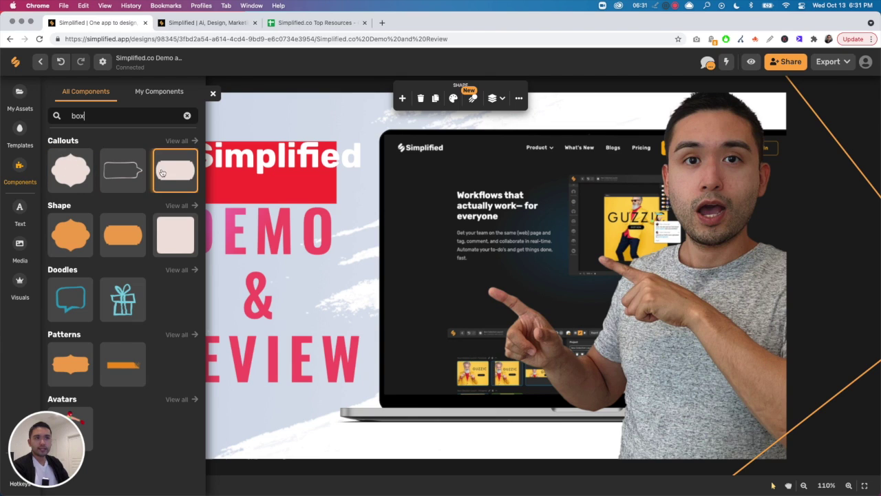
pyautogui.moveTo(105, 116); pyautogui.dragTo(68, 116)
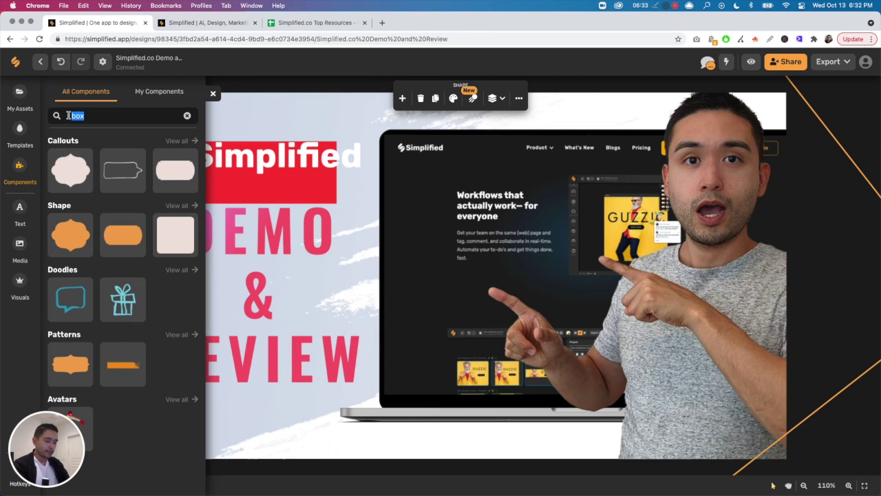
pyautogui.write('lines')
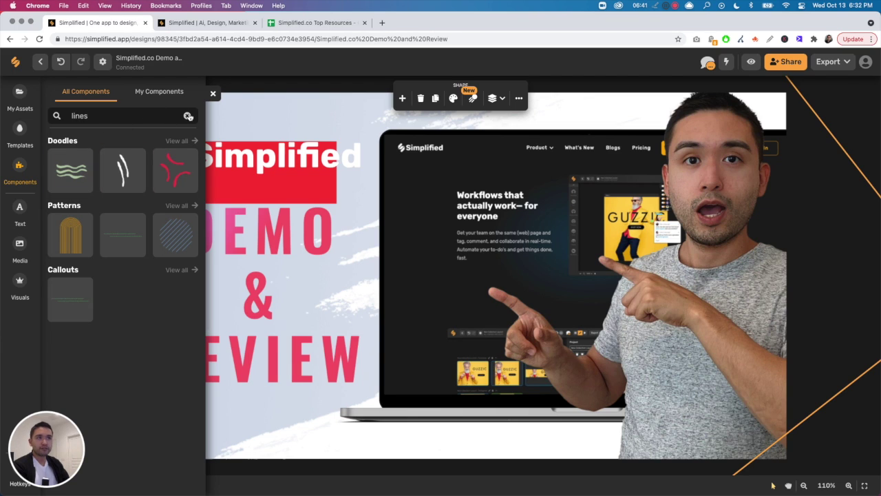
pyautogui.click(188, 116)
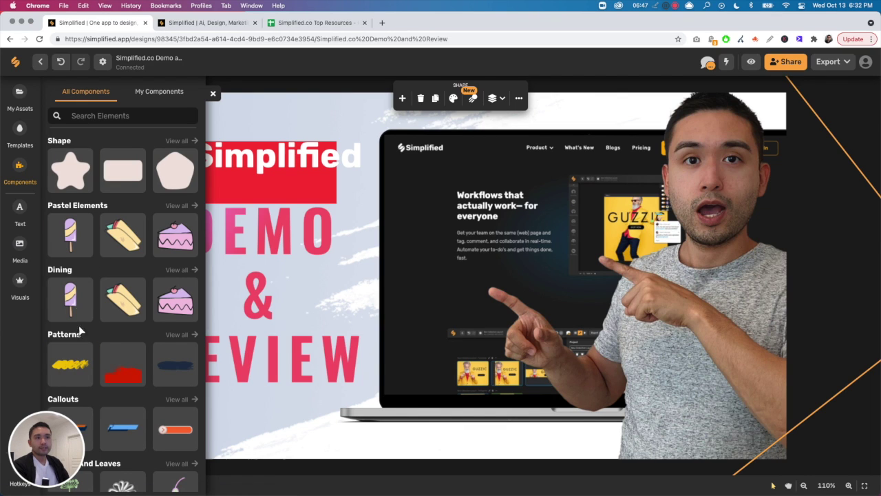
pyautogui.click(20, 285)
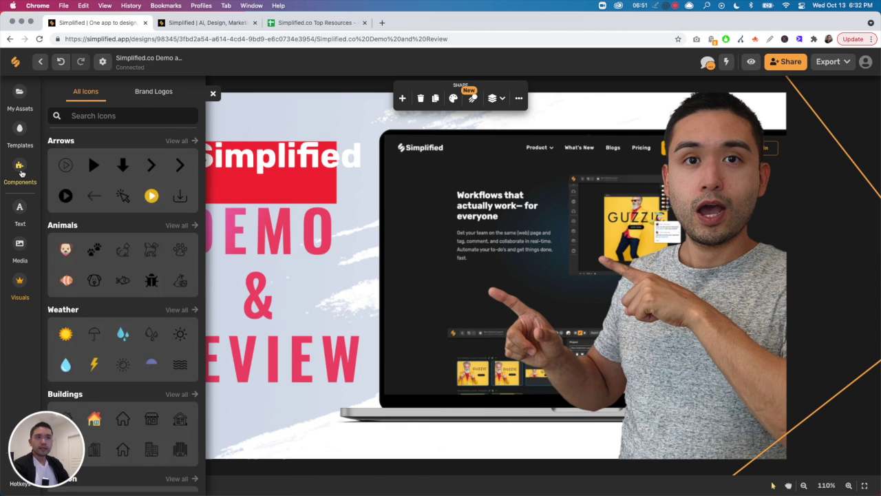
pyautogui.click(20, 172)
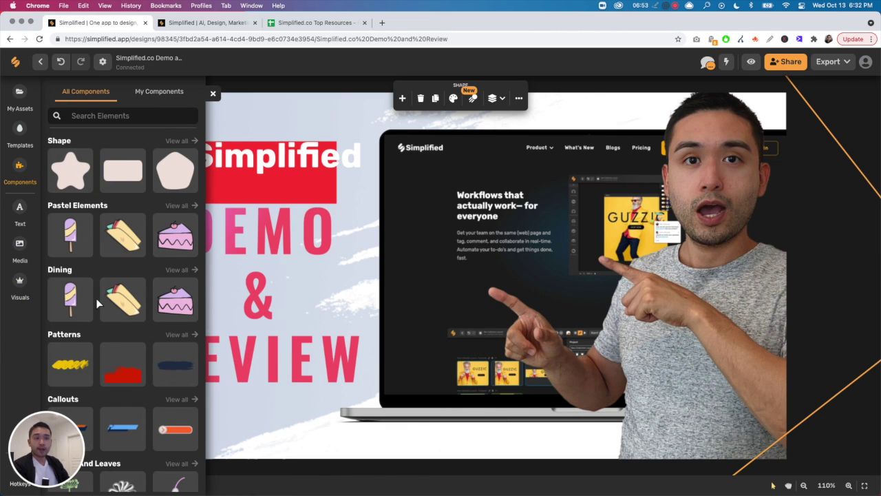
pyautogui.click(20, 284)
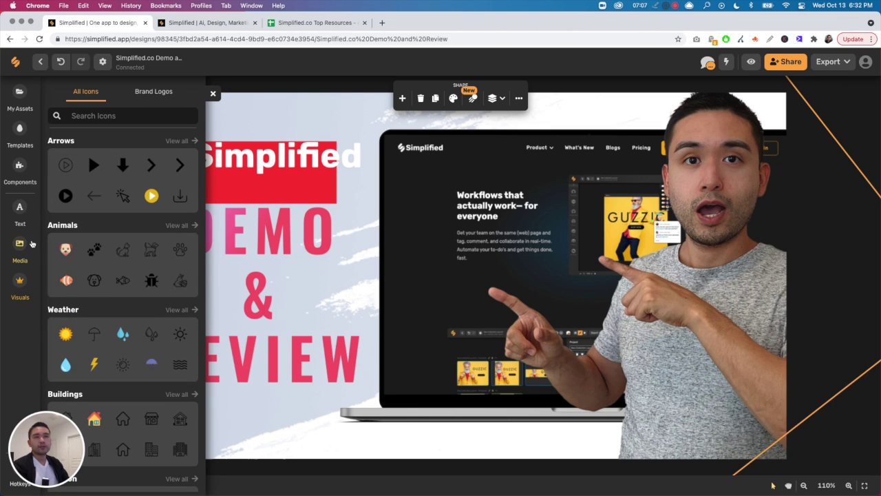
pyautogui.click(21, 169)
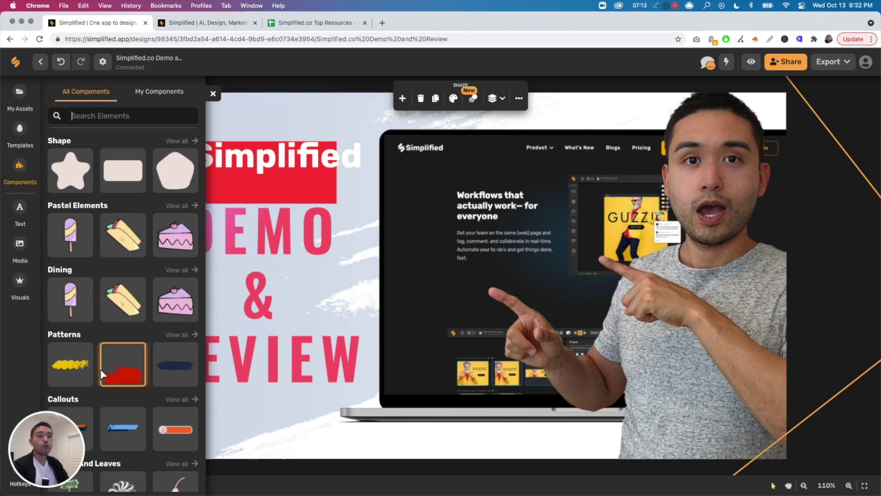
# Step: Close the Components panel to reveal the full Demo & Review artboard
pyautogui.click(252, 104)
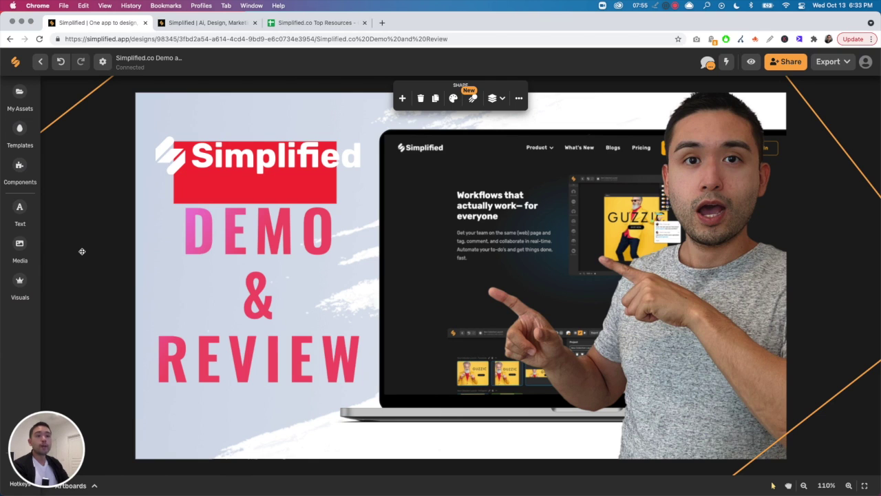
# Step: In the simplified.co/blog tab, jump to listing page 28, then back to page 27
pyautogui.click(198, 23)
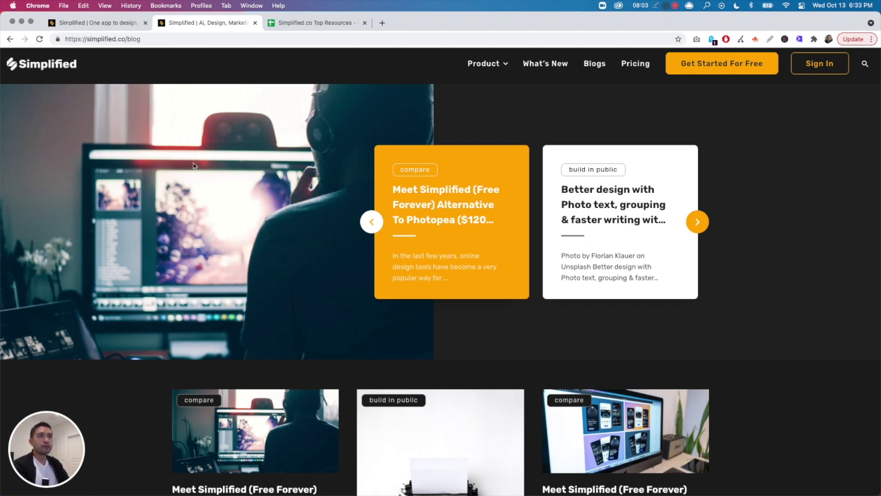
pyautogui.scroll(-15, 193, 168)
pyautogui.scroll(-3, 99, 151)
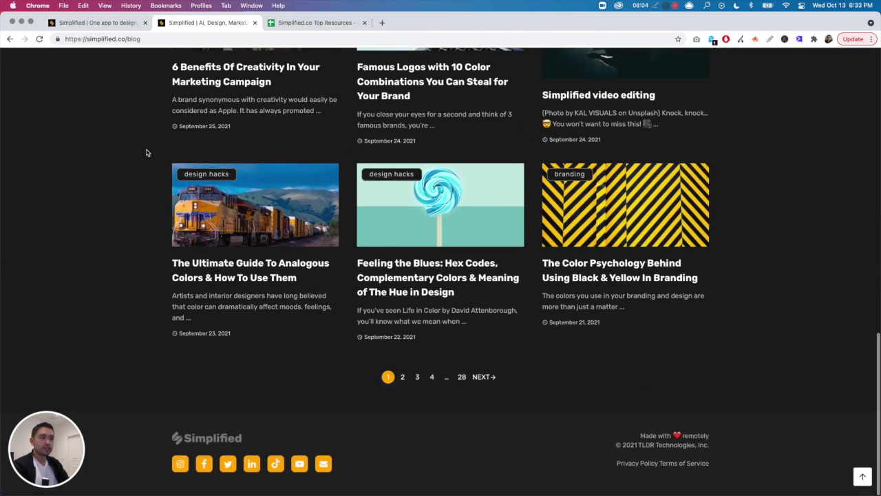
pyautogui.click(462, 379)
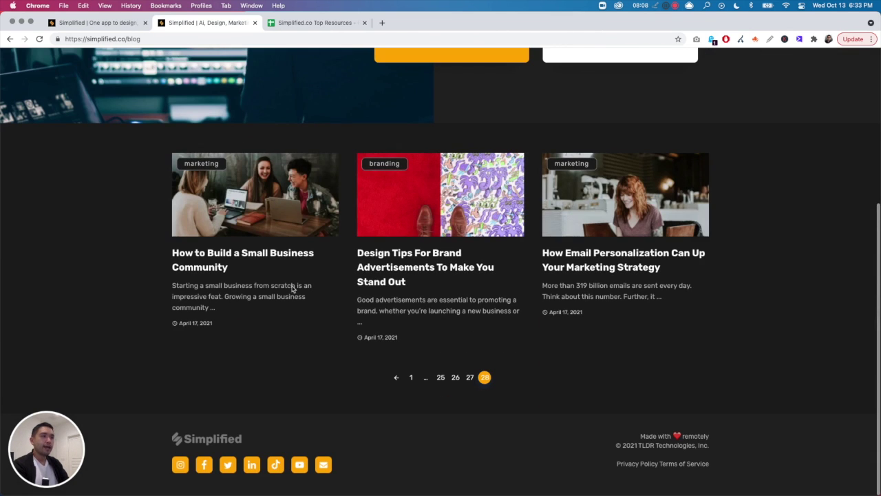
pyautogui.click(396, 378)
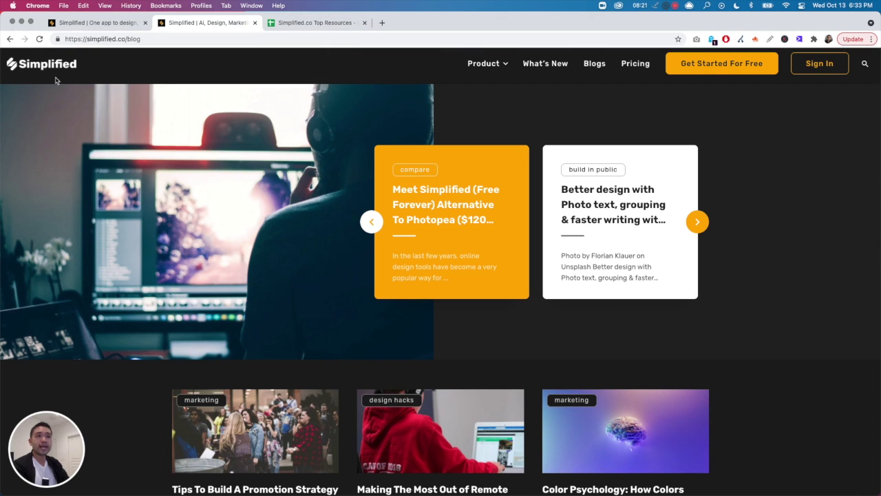
# Step: Open the Simplified.co Top Resources sheet and look over its Top Blogs table
pyautogui.click(316, 23)
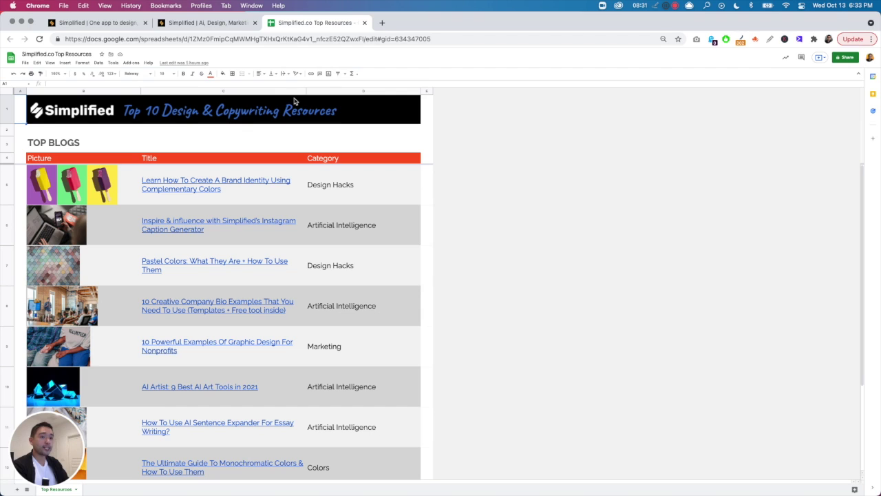
pyautogui.moveTo(217, 345)
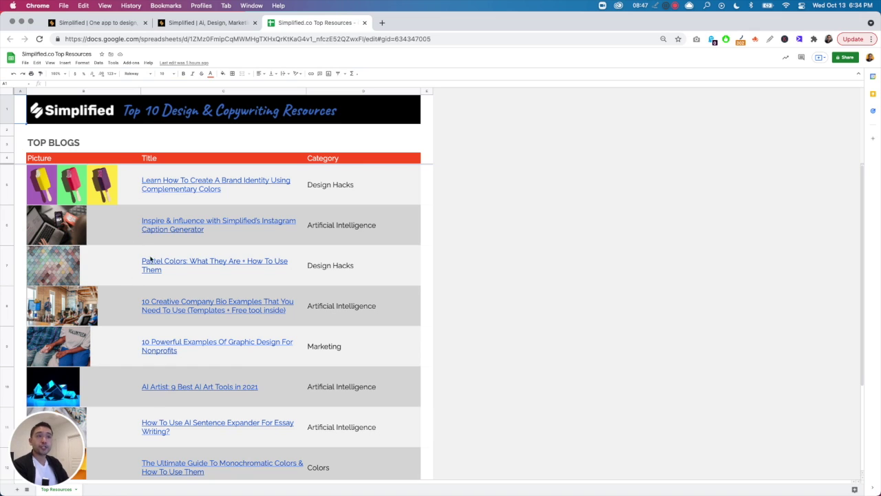
pyautogui.moveTo(205, 167)
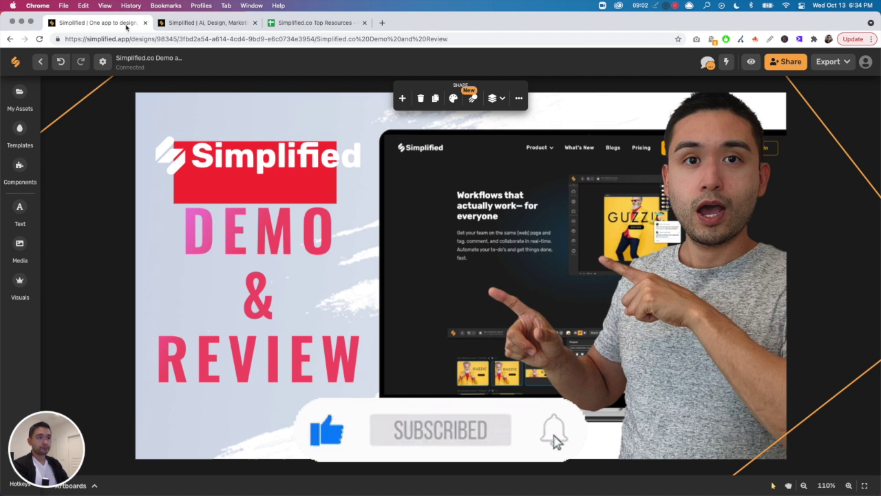
# Step: Go back to the Simplified.co Demo and Review design in the editor tab
pyautogui.click(129, 28)
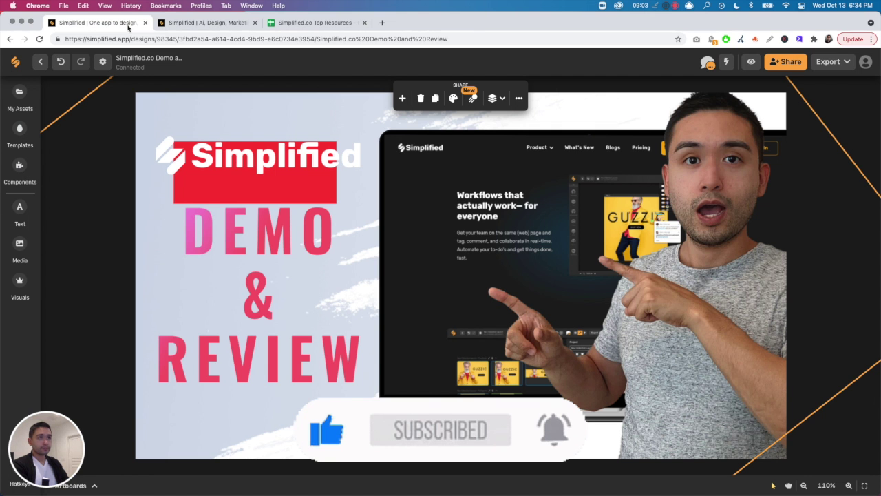